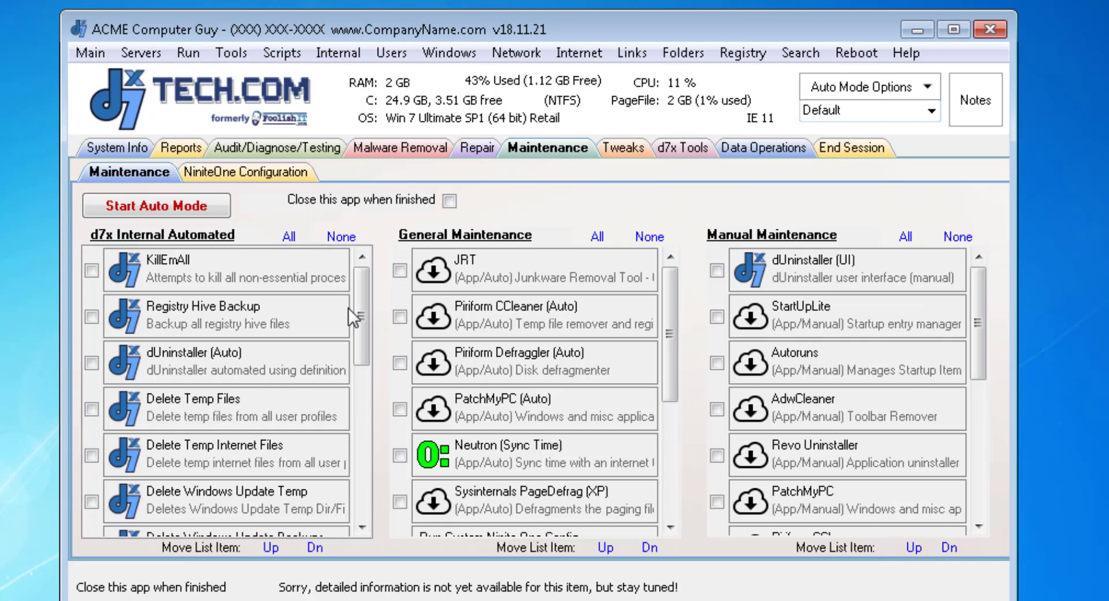
- Locate the Apply Windows Update Settings function in the internal automated list, and view and close the Windows Automatic Updates Settings window
left_click_drag(365, 285, 353, 402)
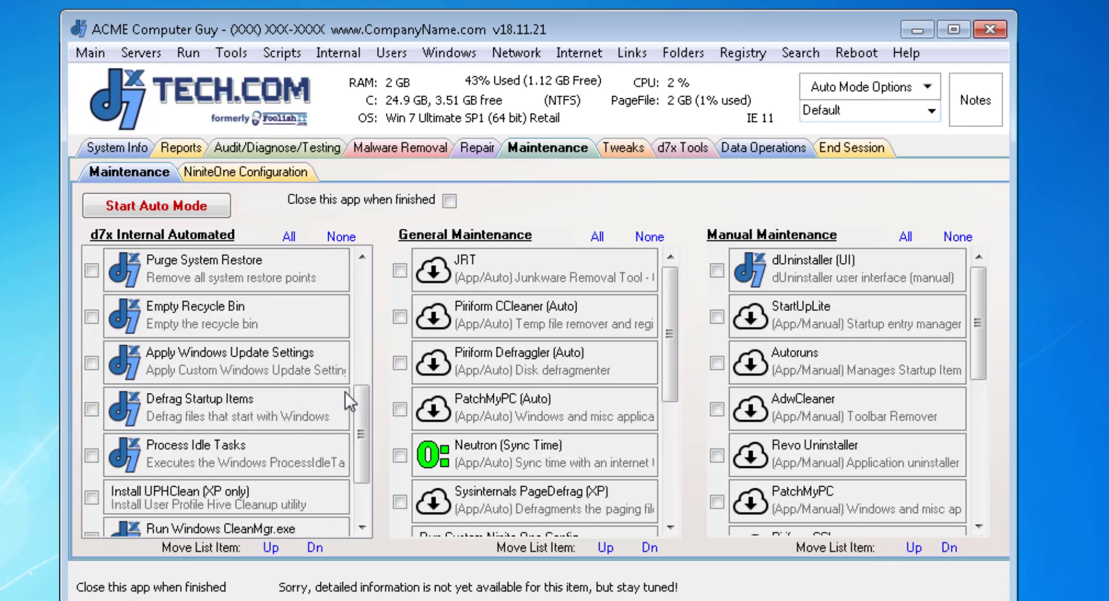
left_click(225, 361)
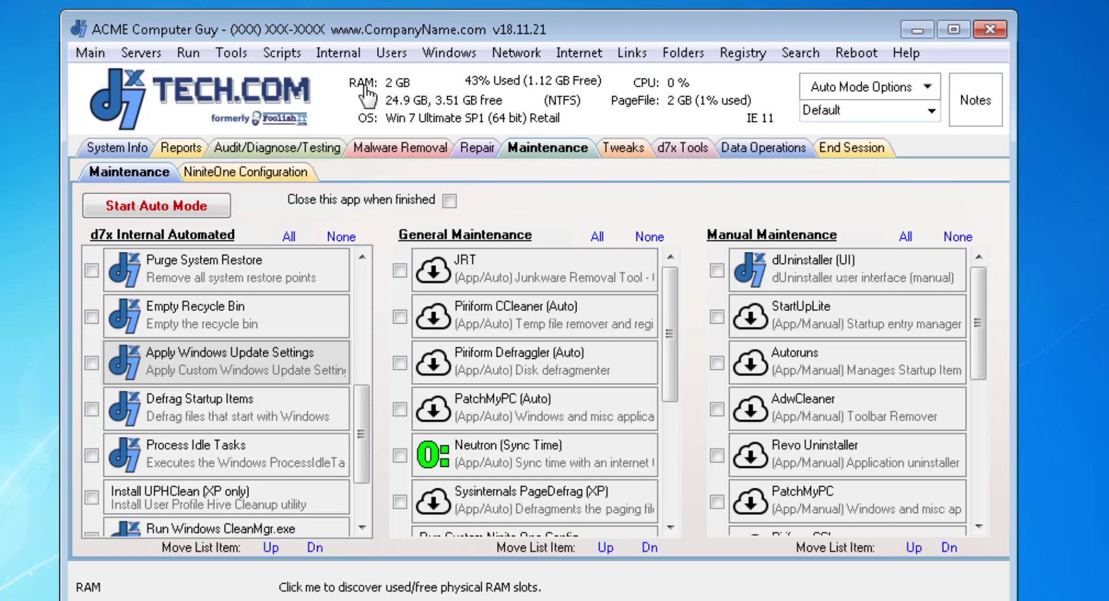
left_click(342, 54)
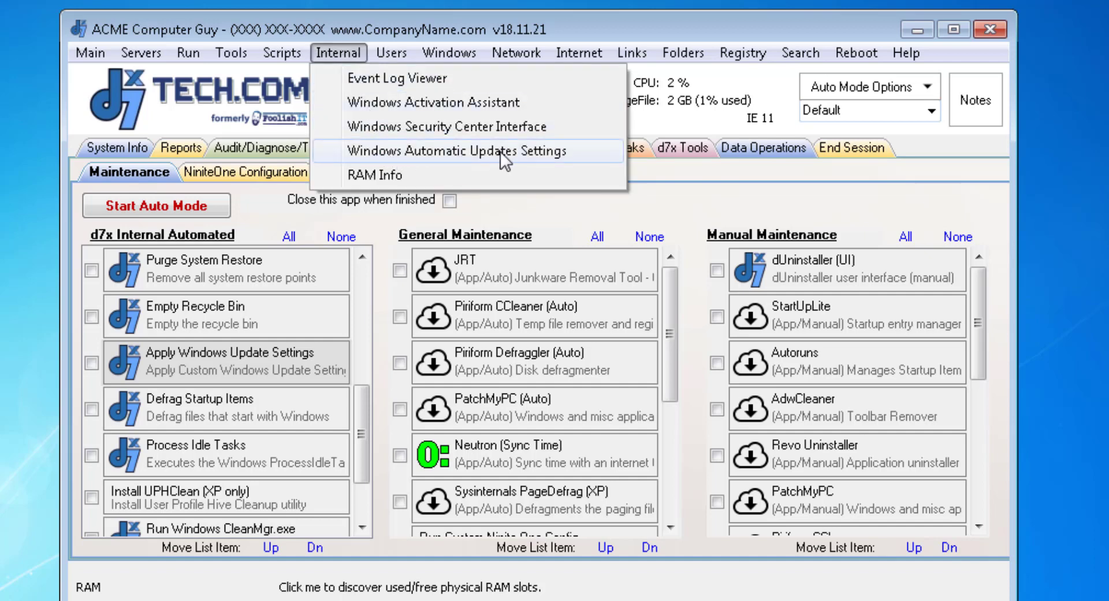
left_click(520, 154)
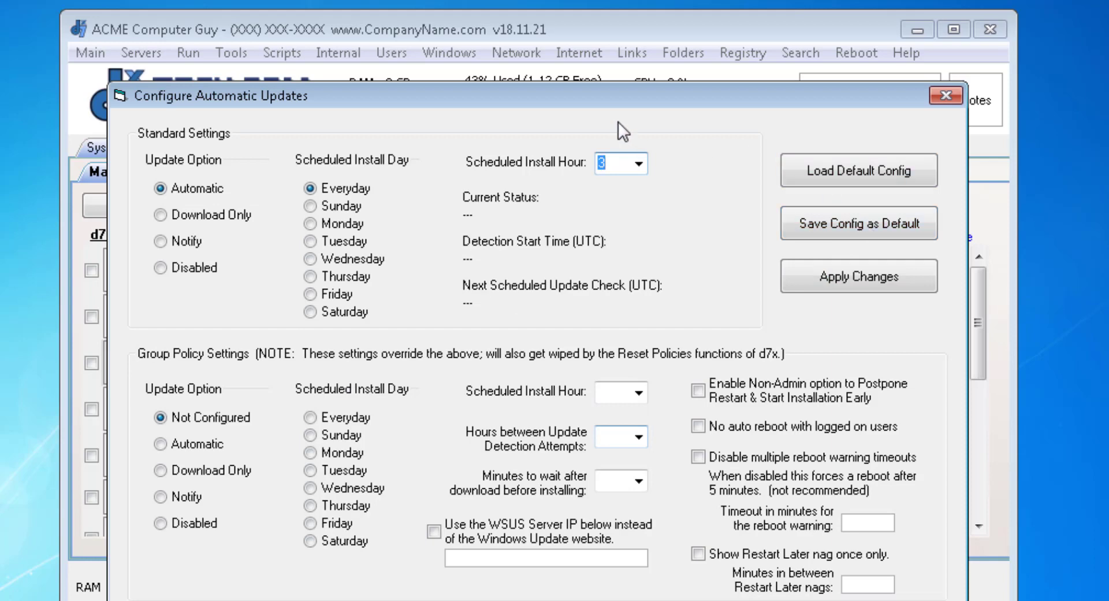
left_click(946, 95)
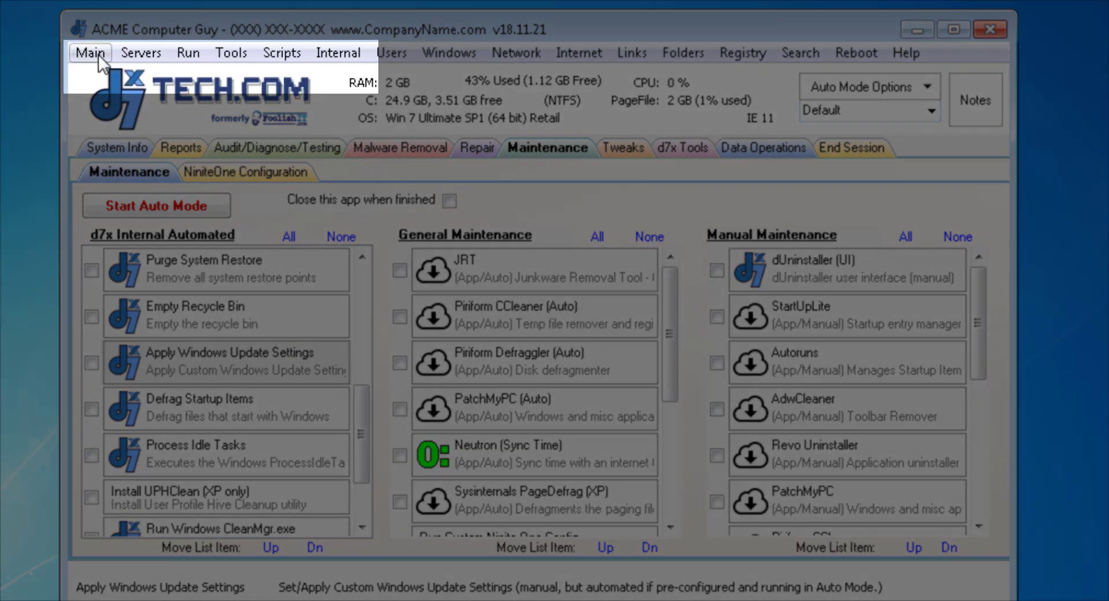
- Open the program configuration and go to the Windows Update Settings page within OS Customization
left_click(93, 53)
left_click(114, 81)
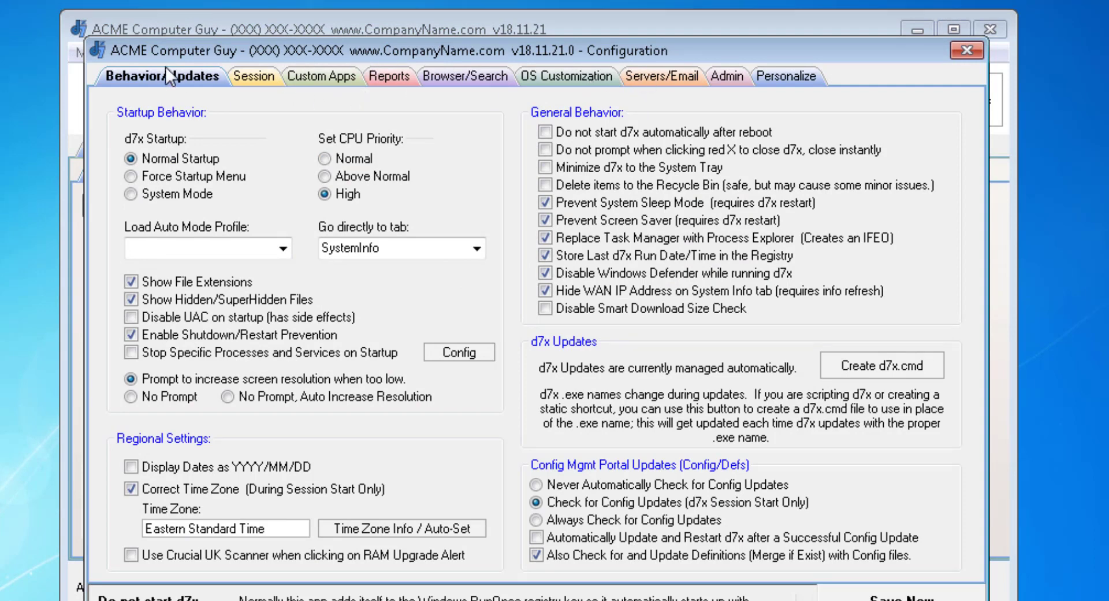
left_click(580, 82)
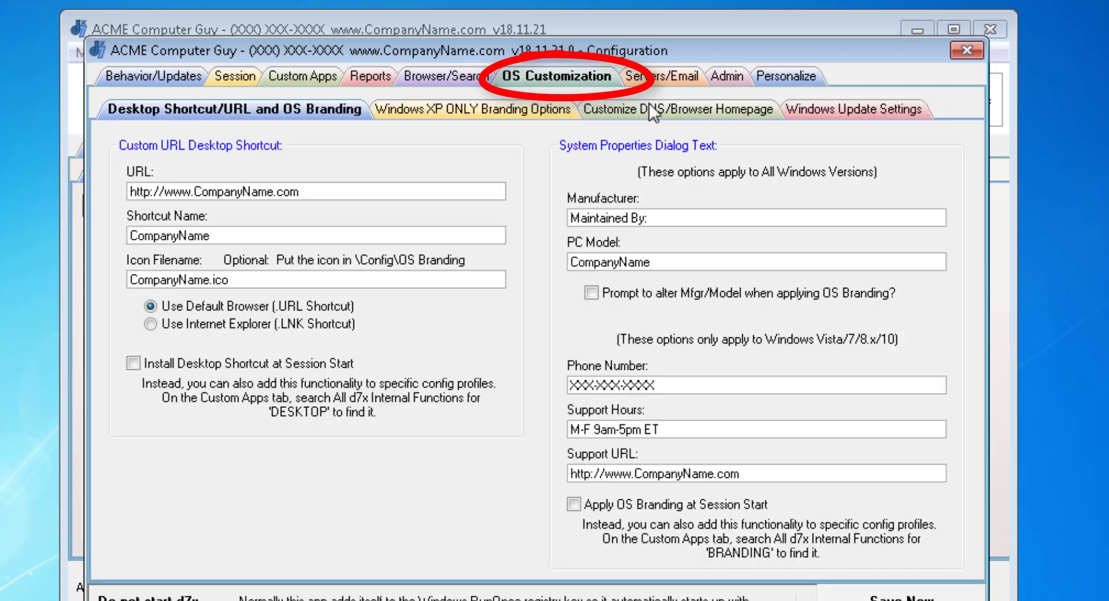
left_click(835, 111)
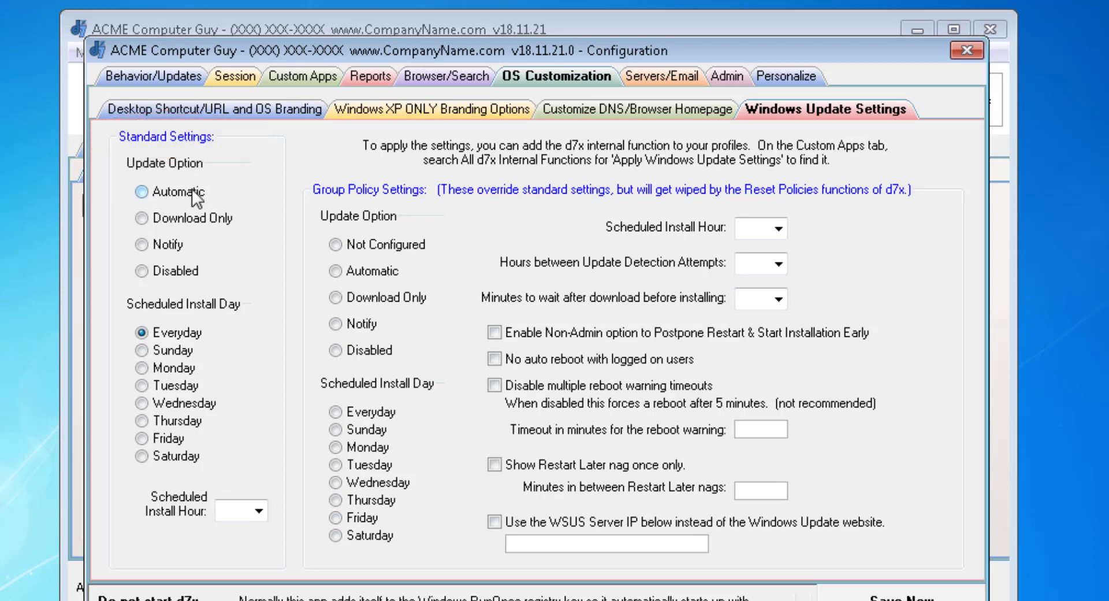
- Set the standard update option to Automatic and Group Policy to Notify, Sunday, install hour 3, with the non-admin postpone option enabled
left_click(177, 271)
left_click(359, 345)
left_click(366, 272)
left_click(377, 247)
left_click(376, 269)
left_click(180, 187)
left_click(374, 293)
left_click(367, 428)
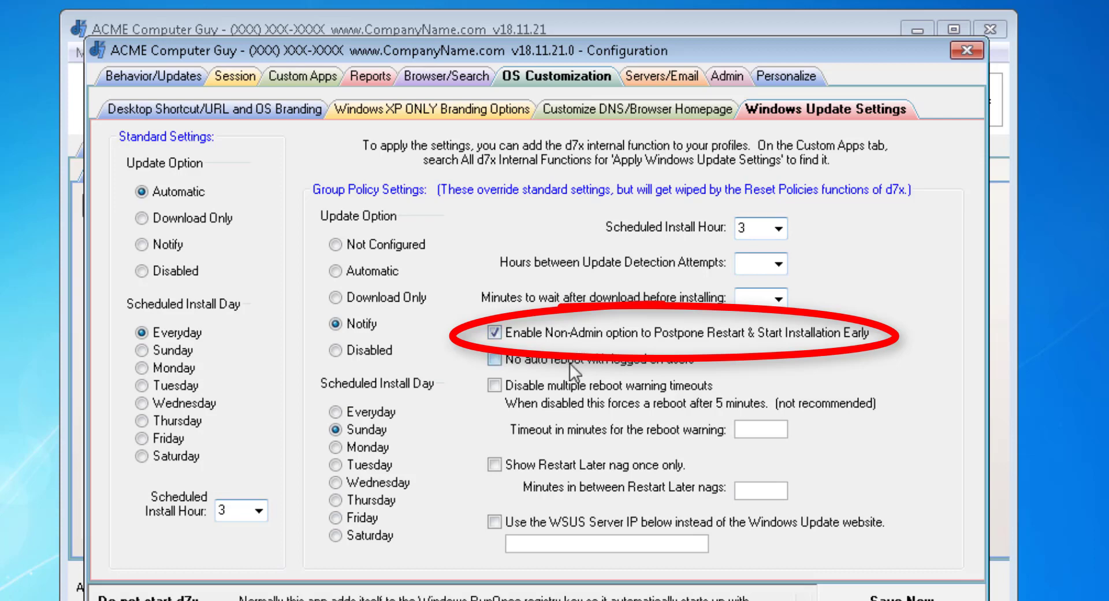
- Enable "No auto reboot with logged on users" and set the Group Policy update option to Automatic
left_click(538, 358)
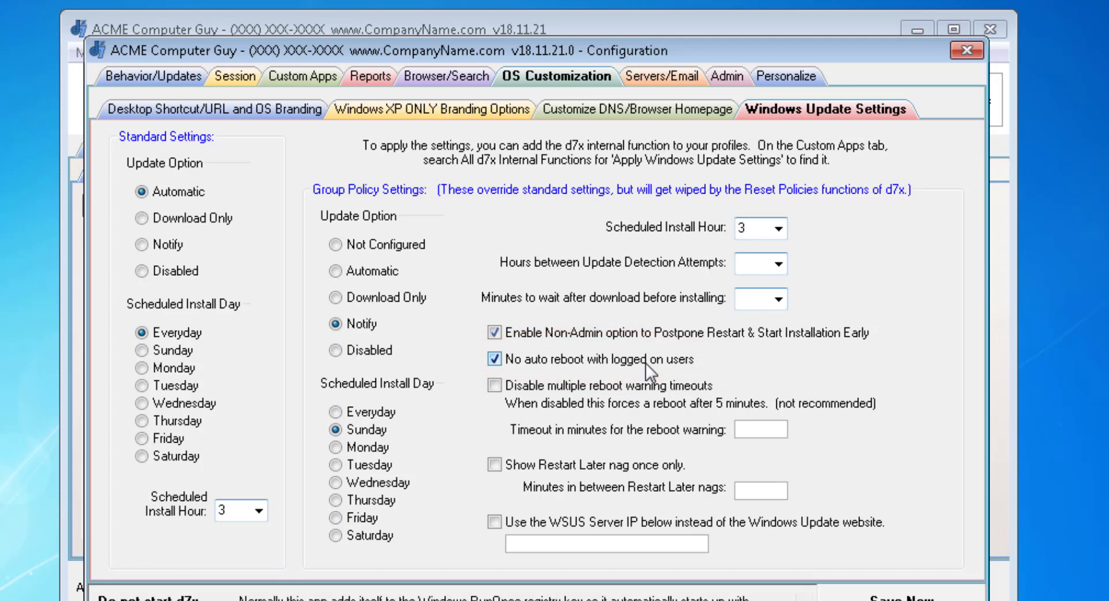
left_click(356, 275)
left_click(530, 356)
left_click(532, 356)
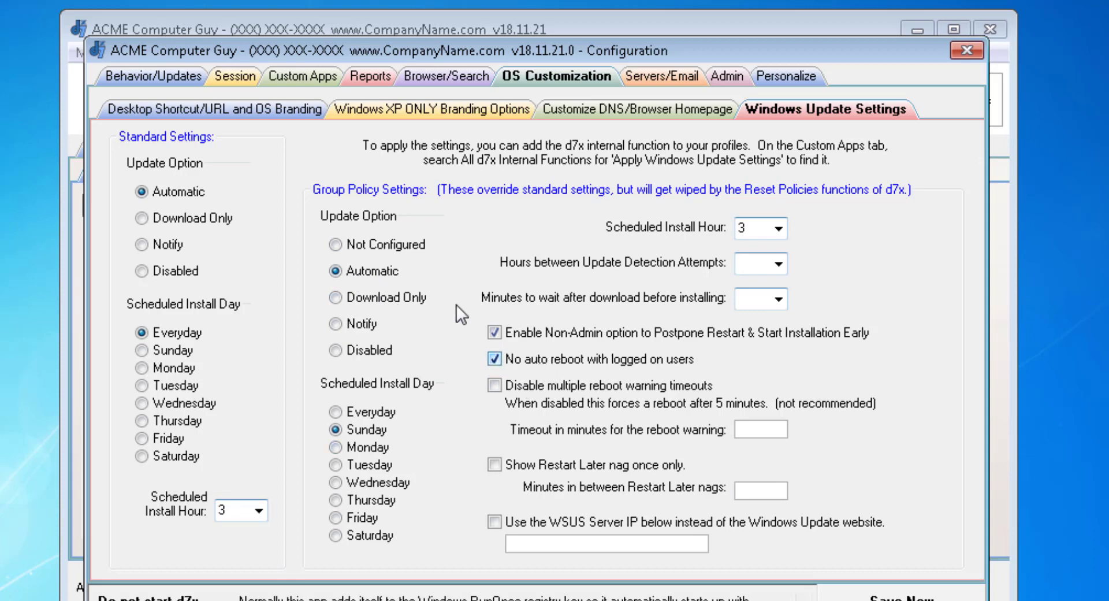
left_click(533, 364)
left_click(534, 364)
- Enable "Show Restart Later nag once only" in the Group Policy settings, and save and exit the configuration
left_click(529, 387)
left_click(637, 380)
left_click(580, 464)
left_click(552, 523)
left_click(550, 523)
left_click(561, 543)
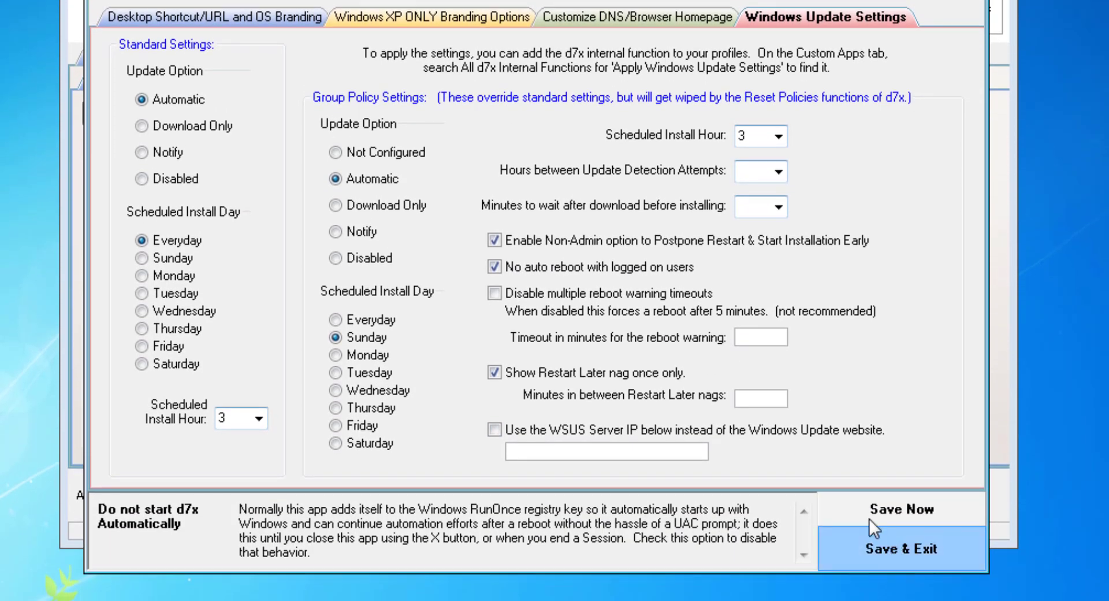
left_click(869, 549)
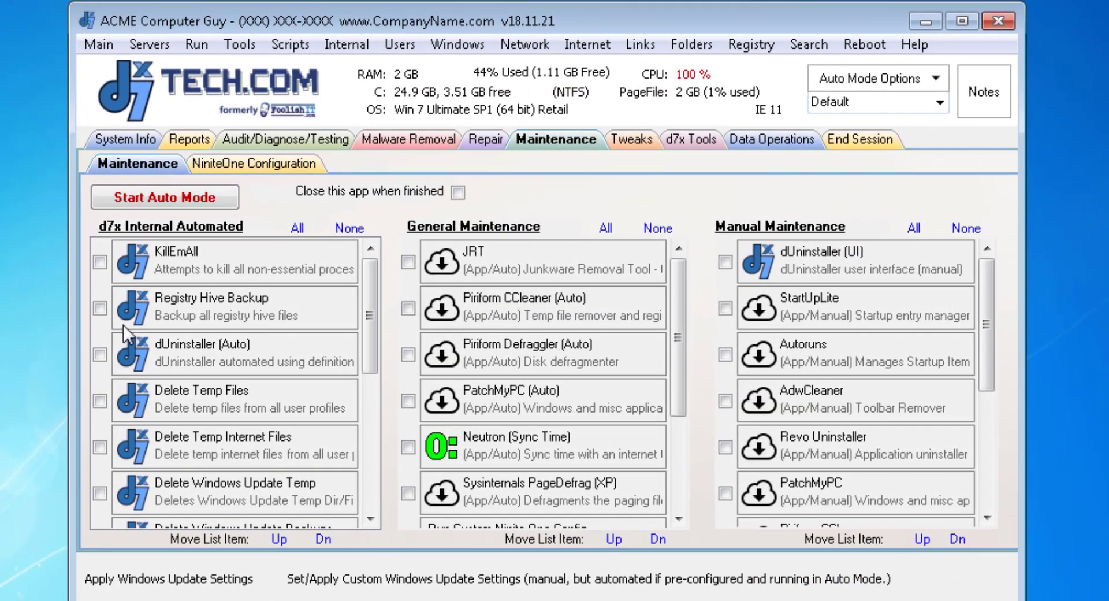
- Enable Apply Windows Update Settings in the d7x Internal Automated maintenance list and view the Auto Mode profile options
left_click_drag(366, 266, 363, 376)
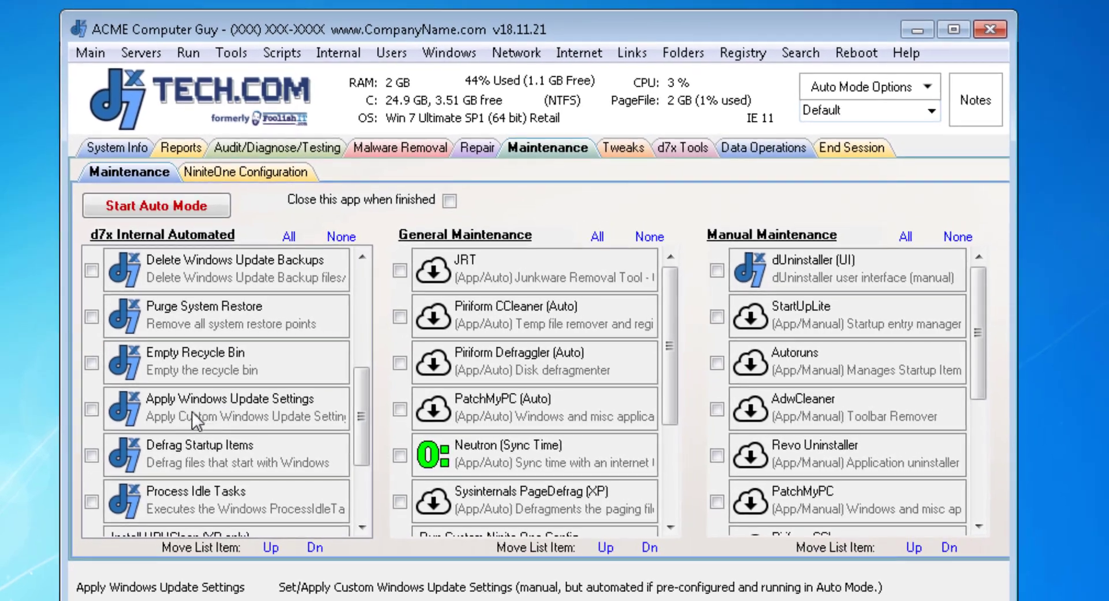
left_click(92, 409)
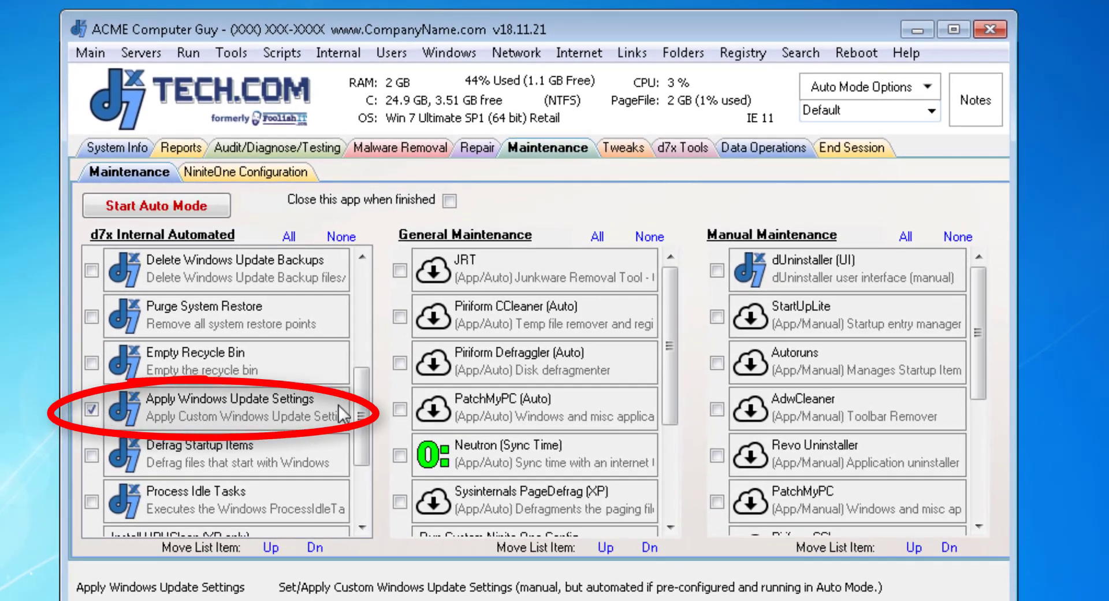
left_click(877, 89)
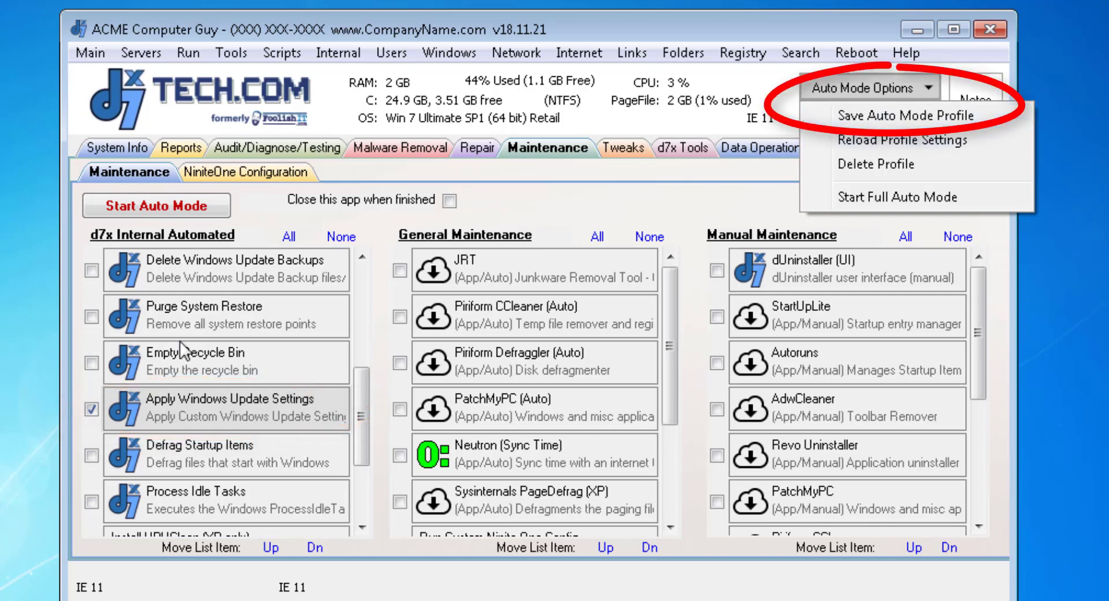
left_click(603, 212)
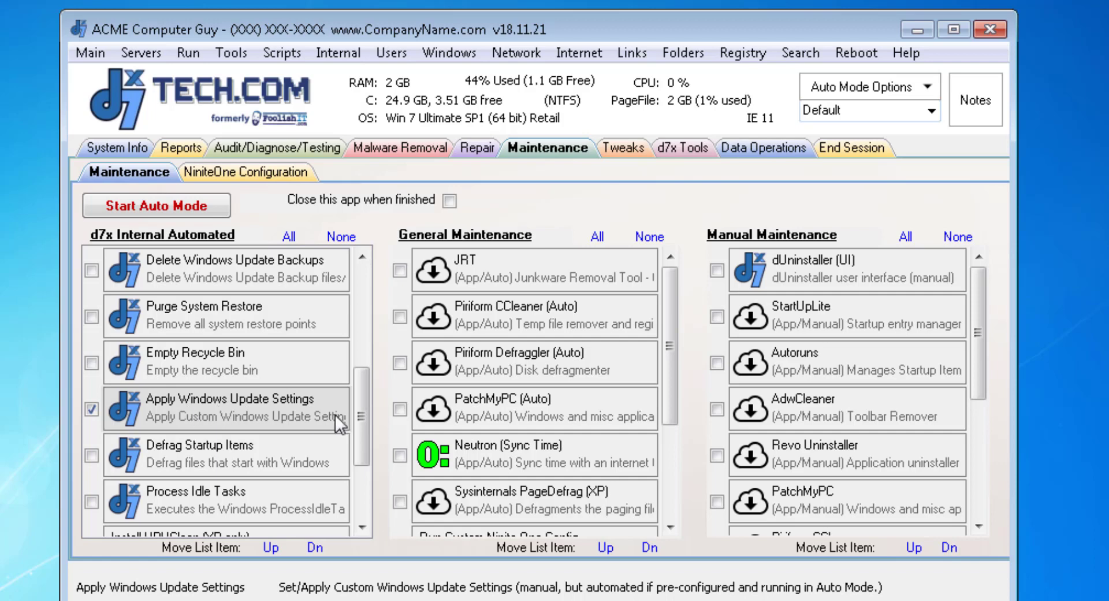
- Start adding an app or function to the maintenance lists and acknowledge the drag-and-drop instructions
mouse_move(359, 392)
left_mouse_down()
mouse_move(359, 408)
mouse_move(359, 389)
left_mouse_up()
right_click(205, 413)
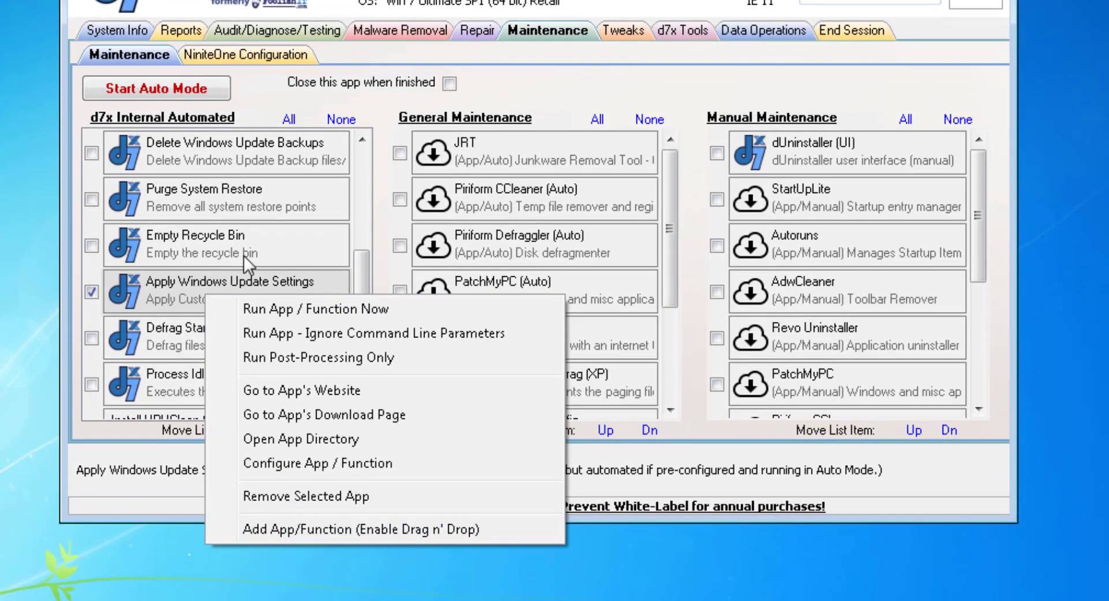
left_click(295, 529)
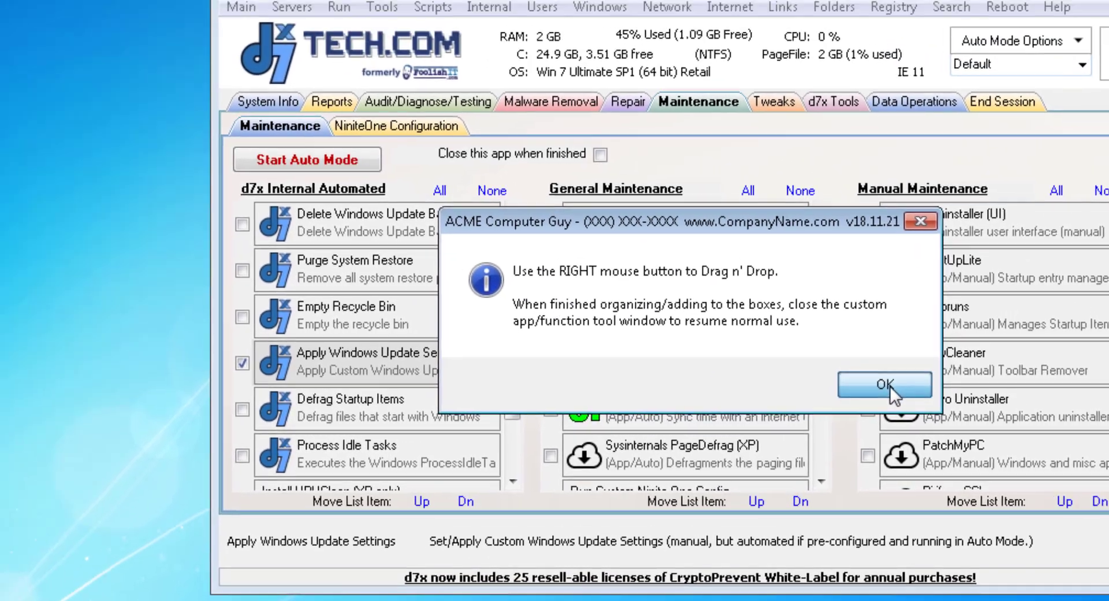
left_click(751, 312)
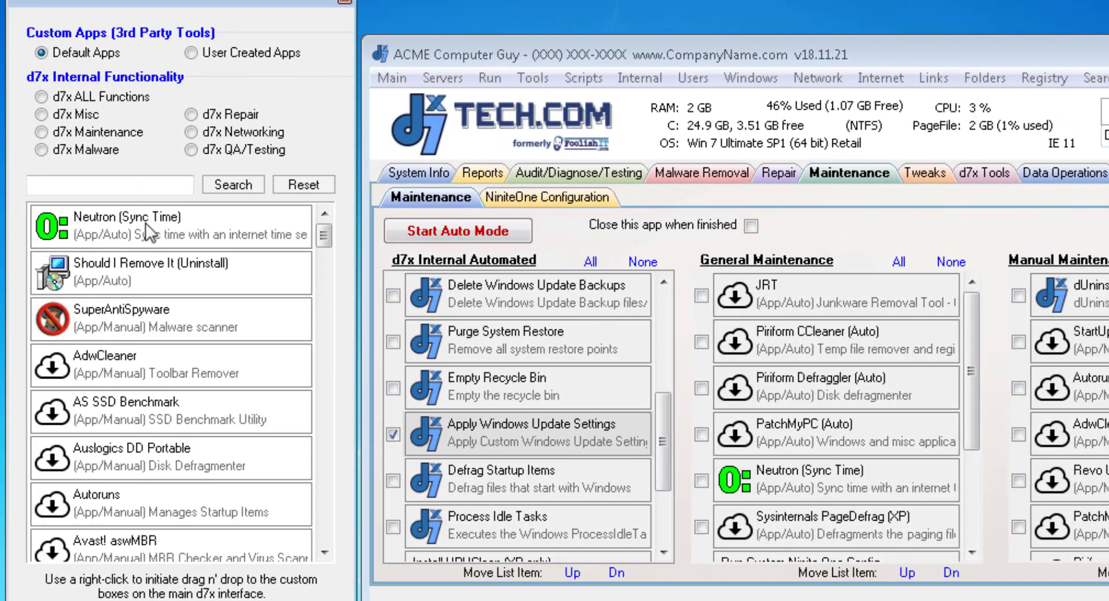
- Search all d7x internal functions for "windows update"
left_click(100, 97)
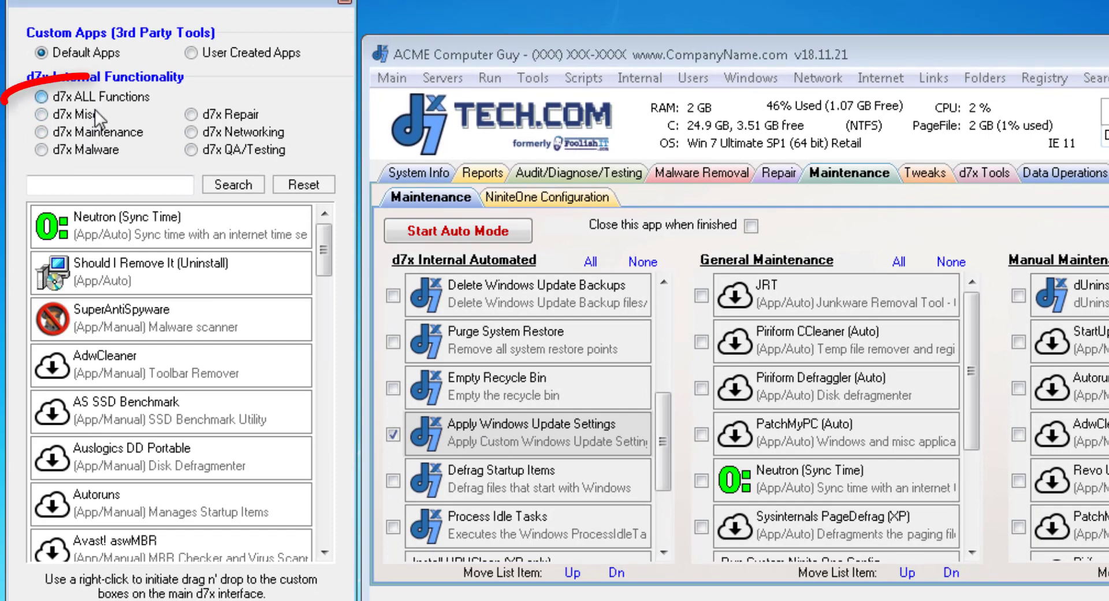
left_click(87, 184)
type("wind")
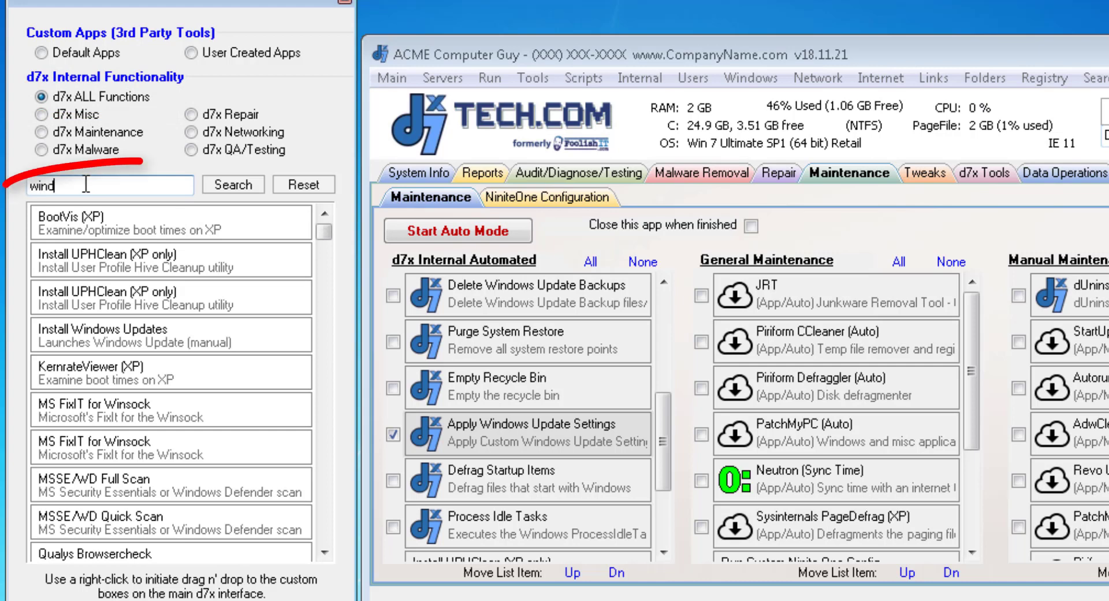
type("ows update")
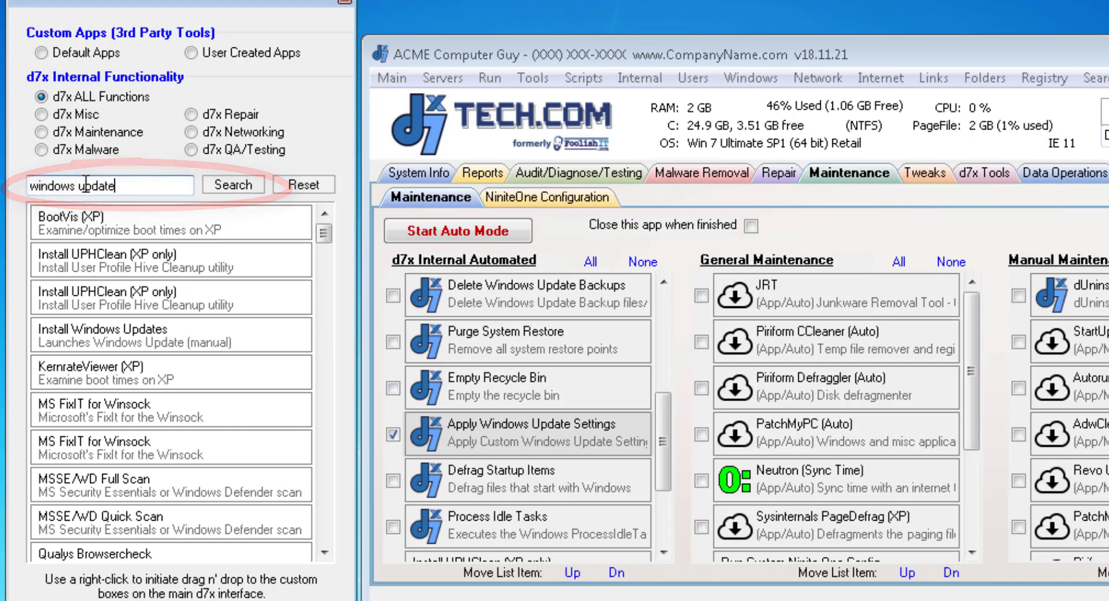
key("Return")
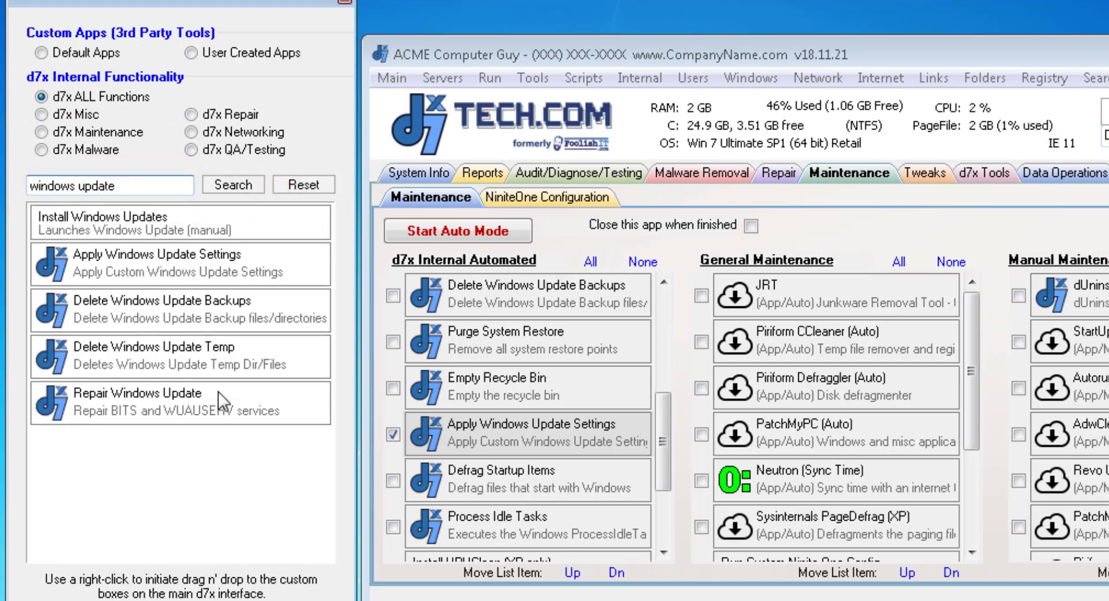
- Add the Apply Windows Update Settings function to the General Maintenance list and close the custom app window
left_click(128, 265)
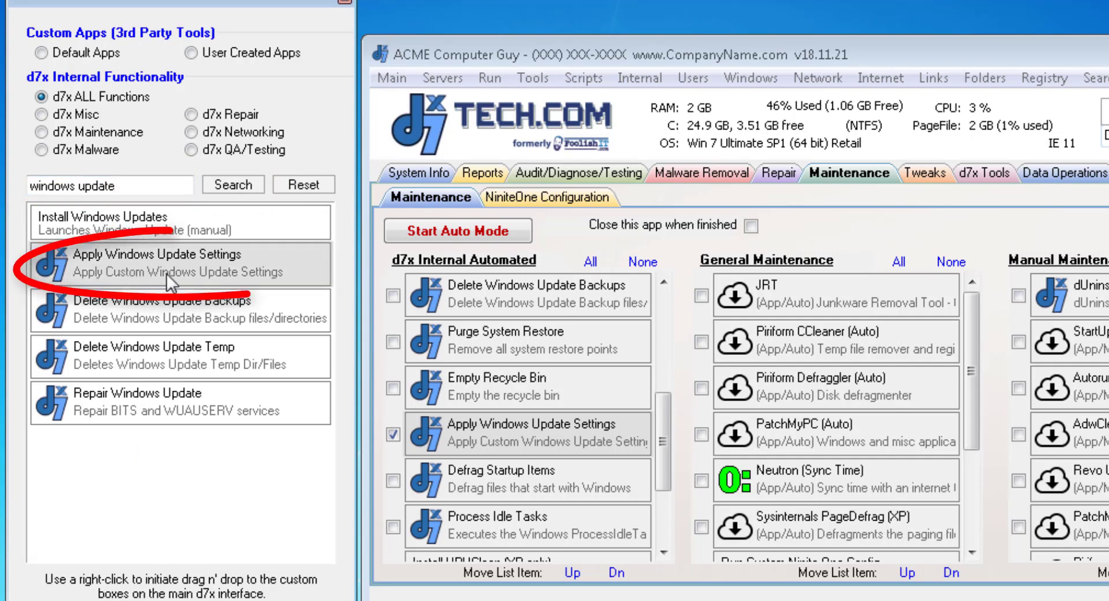
mouse_move(159, 261)
left_mouse_down()
mouse_move(479, 377)
mouse_move(534, 449)
mouse_move(590, 445)
left_mouse_up()
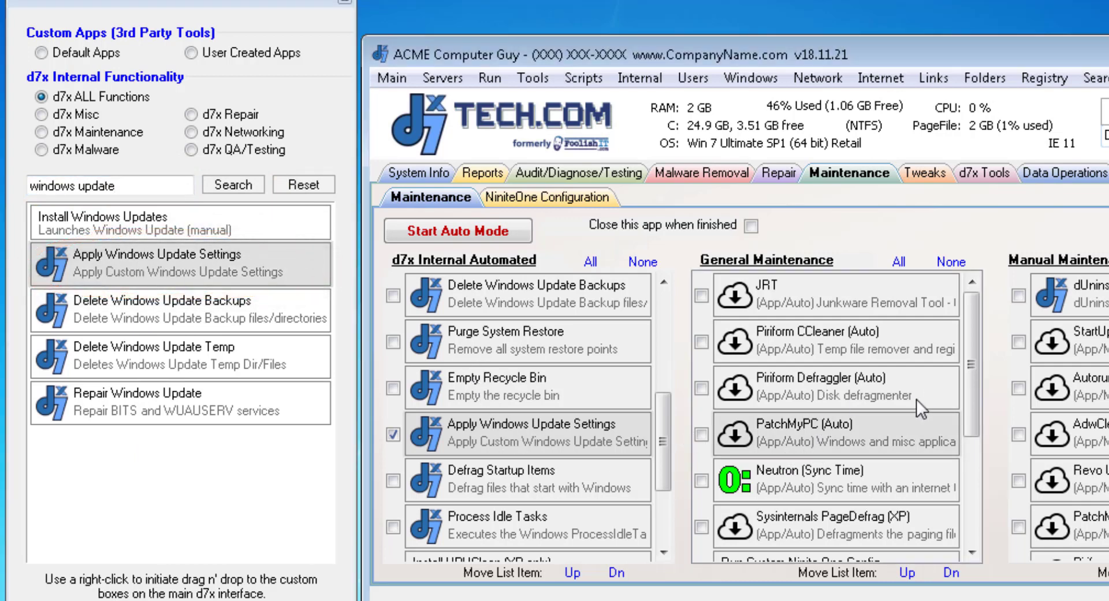
scroll(963, 390, "down", 3)
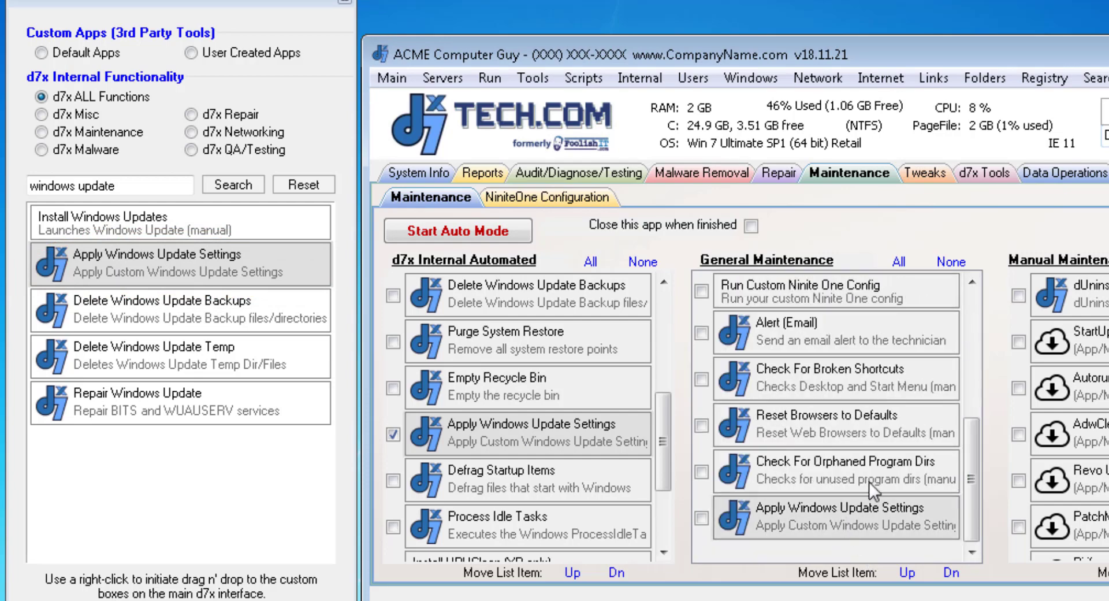
left_click(346, 1)
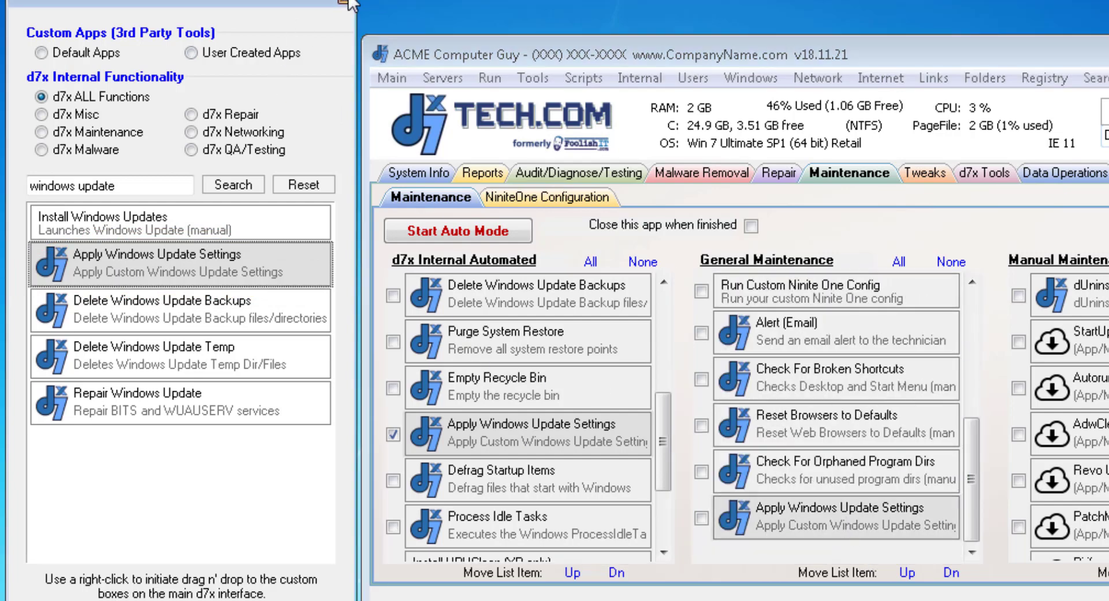
- Remove Apply Windows Update Settings from the General Maintenance list
right_click(810, 513)
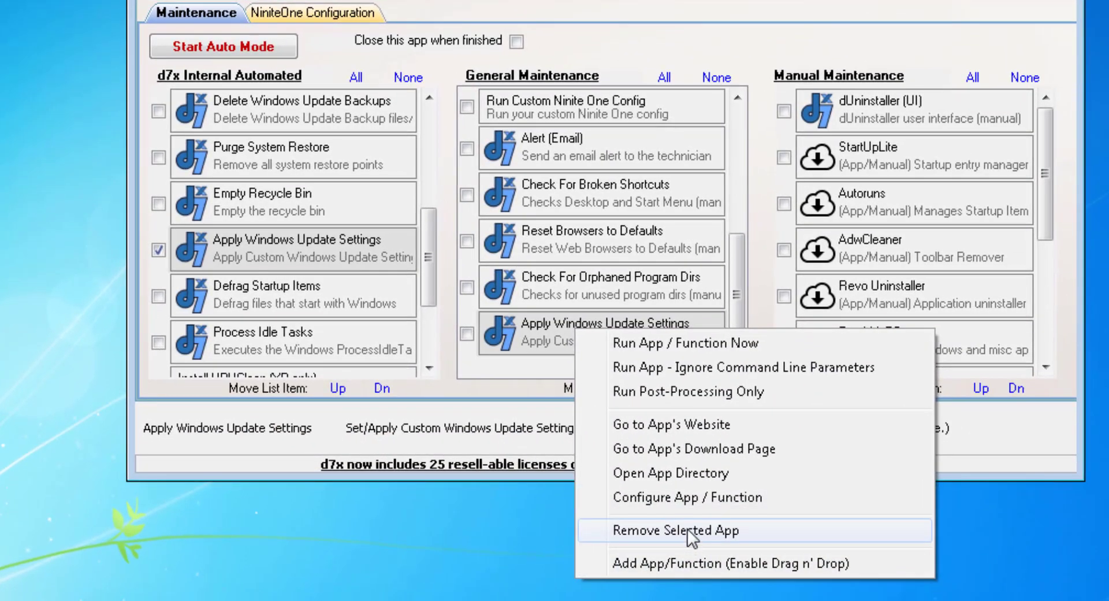
left_click(687, 529)
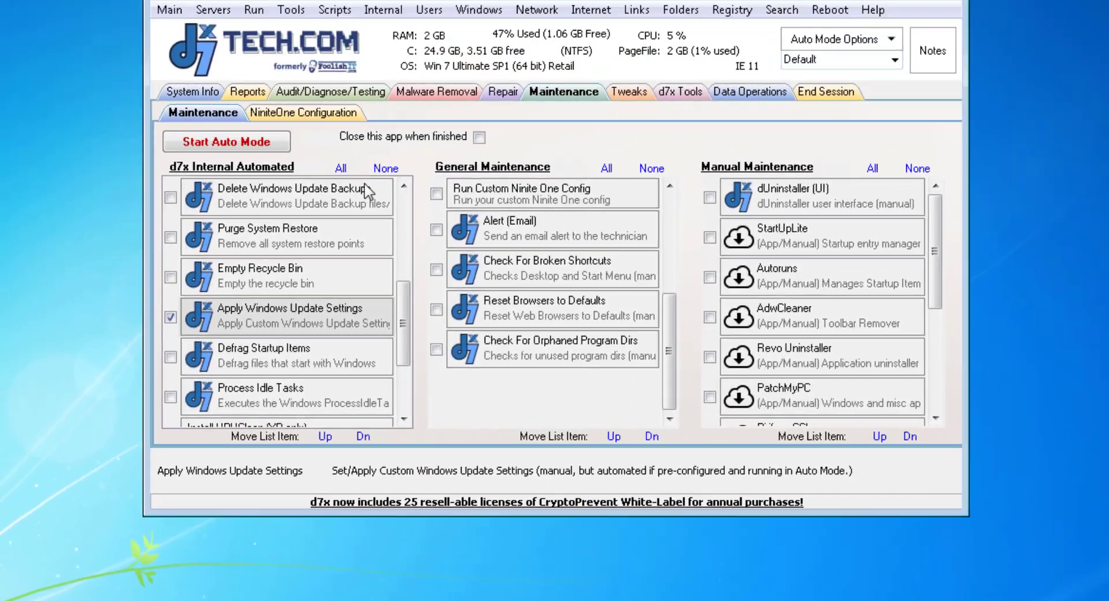